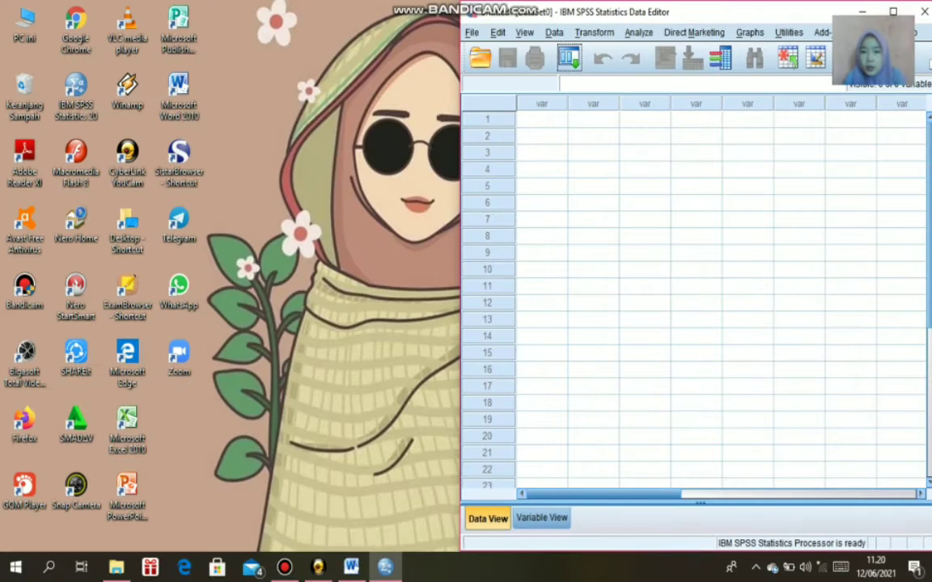
Switch to the Word document and read the one-sample t-test decision rules and the example problem under "Contoh soal"
{"action": "left_click", "coordinate": [351, 567]}
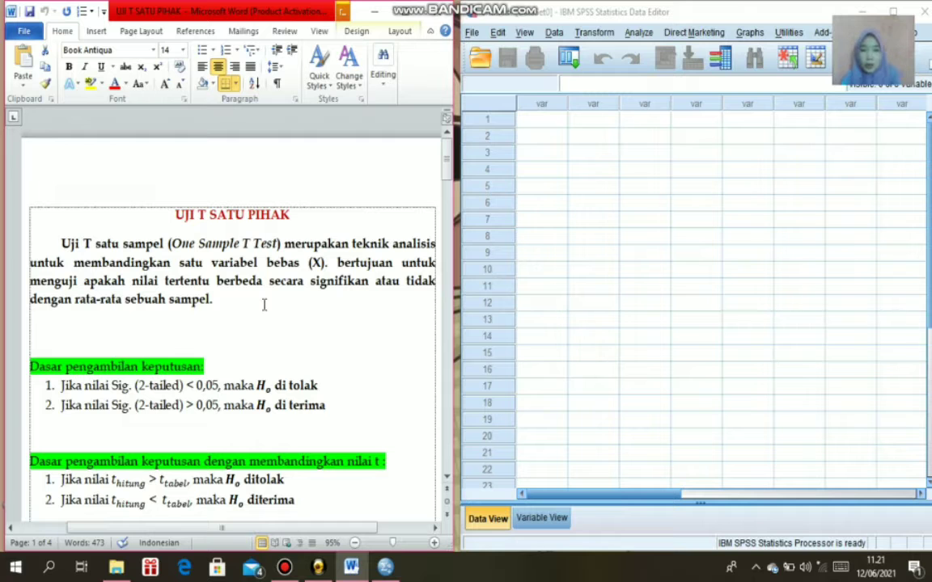
{"action": "left_click_drag", "start_coordinate": [447, 157], "coordinate": [447, 261]}
{"action": "left_click", "coordinate": [384, 298]}
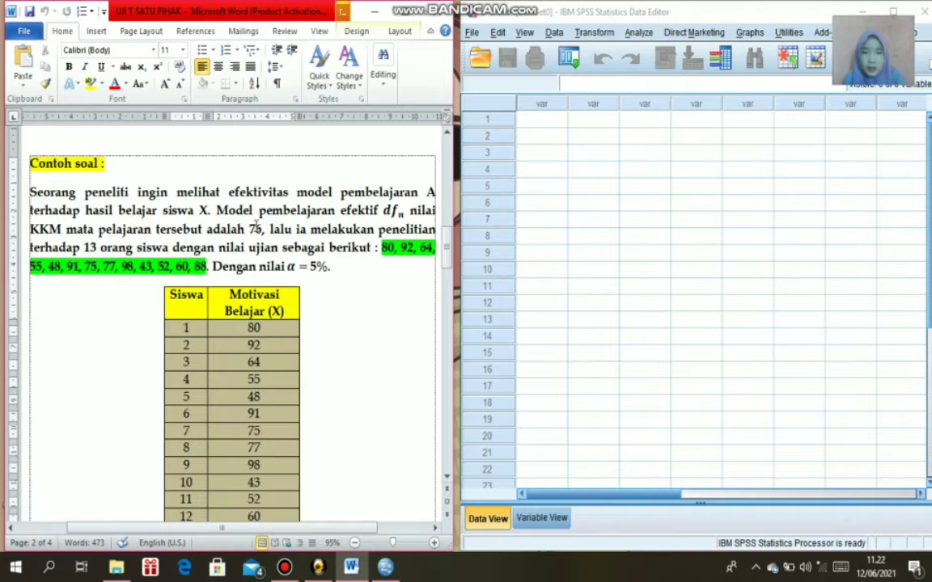
{"action": "left_click_drag", "start_coordinate": [83, 247], "coordinate": [168, 248]}
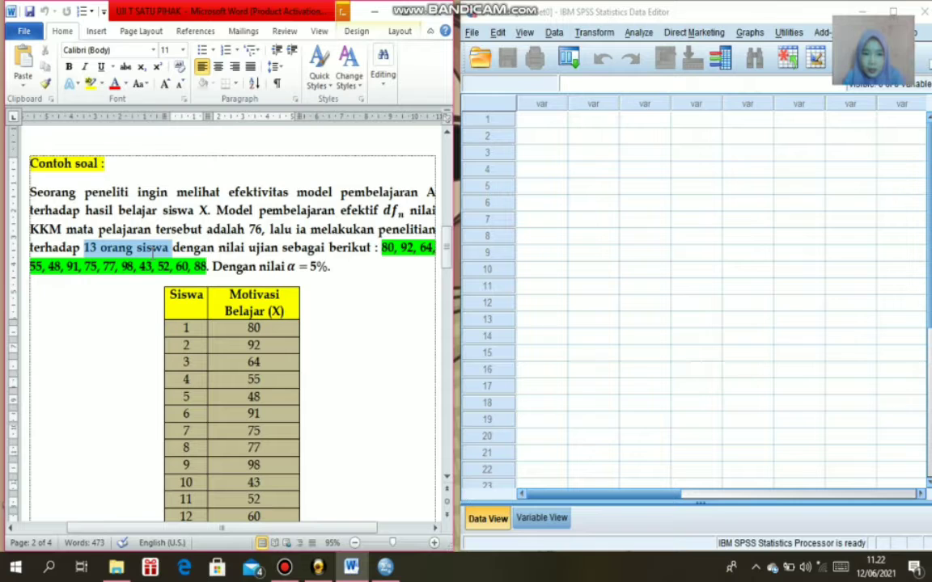
{"action": "left_click", "coordinate": [350, 323]}
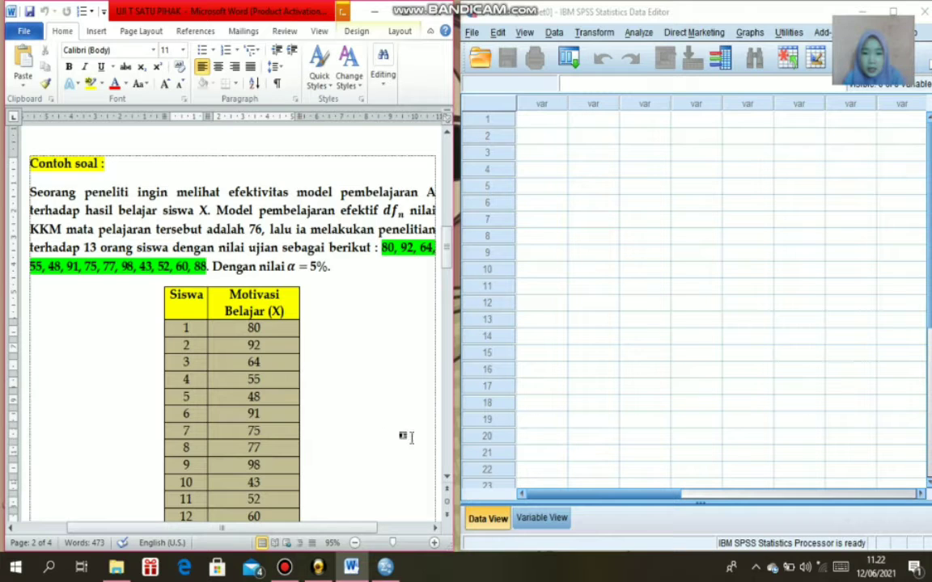
In SPSS, define a new variable named X with the label "Motivasi belajar"
{"action": "left_click", "coordinate": [544, 522]}
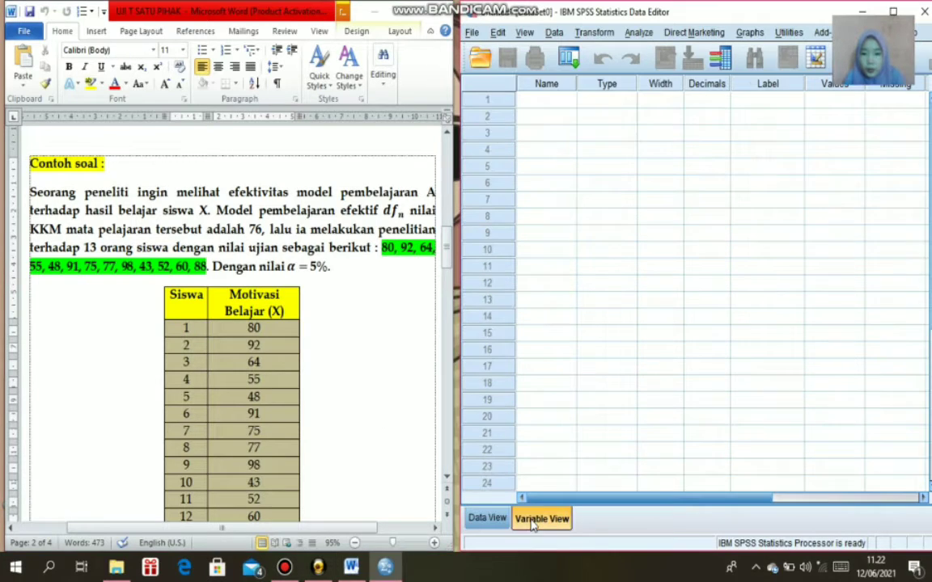
{"action": "left_click", "coordinate": [537, 98]}
{"action": "left_click", "coordinate": [537, 98]}
{"action": "type", "text": "X"}
{"action": "left_click", "coordinate": [756, 106]}
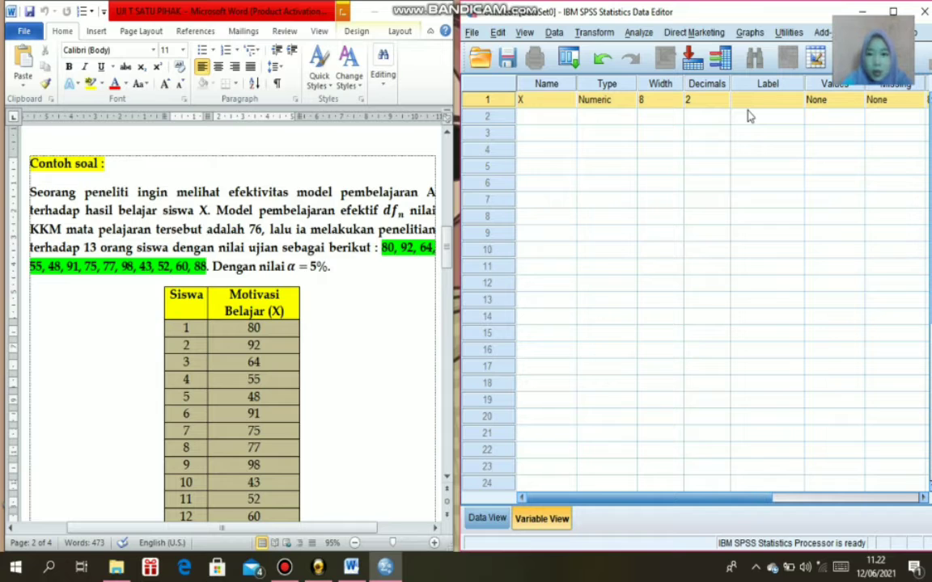
{"action": "left_click", "coordinate": [749, 111]}
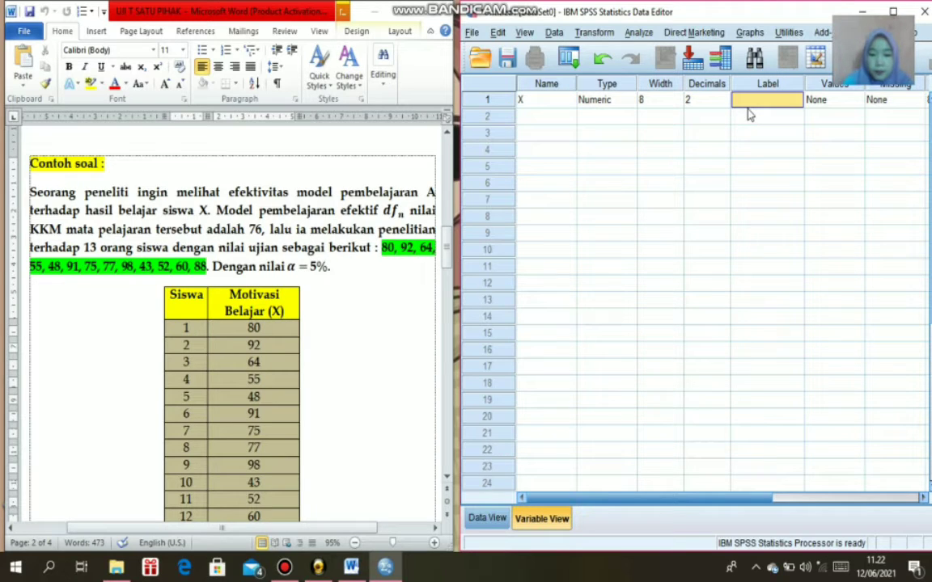
{"action": "type", "text": "Motiva"}
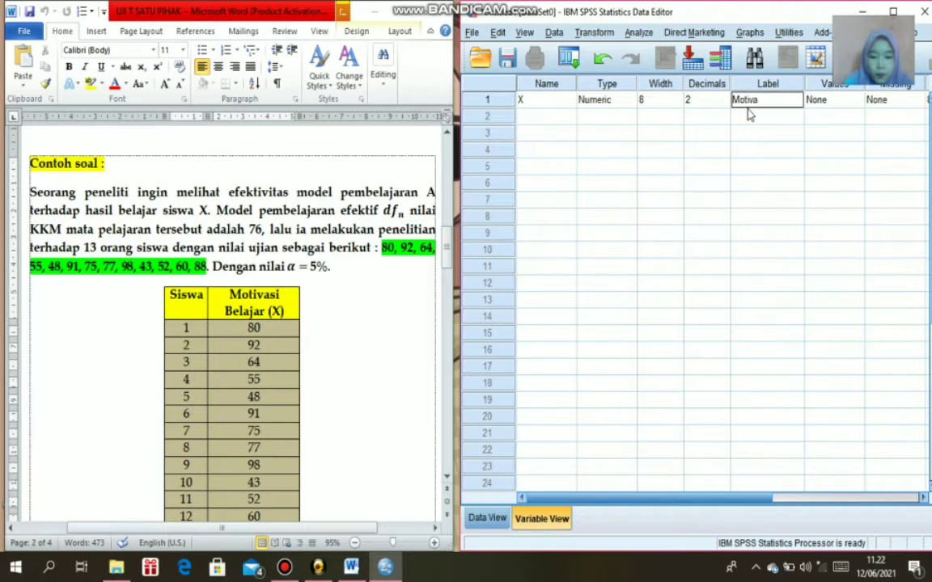
{"action": "type", "text": "si belajar"}
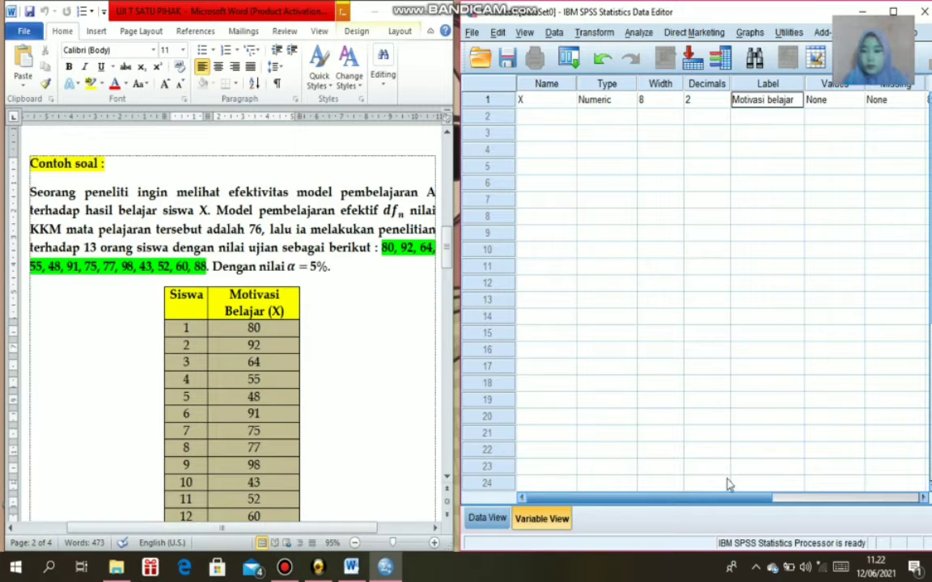
Set the measurement level of variable X to Scale
{"action": "left_click_drag", "start_coordinate": [732, 499], "coordinate": [871, 499]}
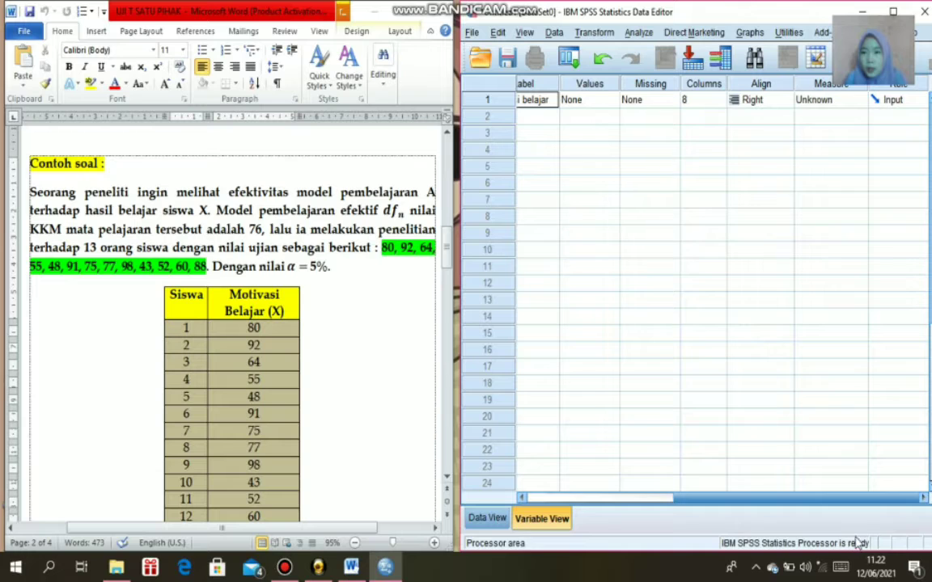
{"action": "left_click", "coordinate": [834, 103]}
{"action": "left_click", "coordinate": [829, 117]}
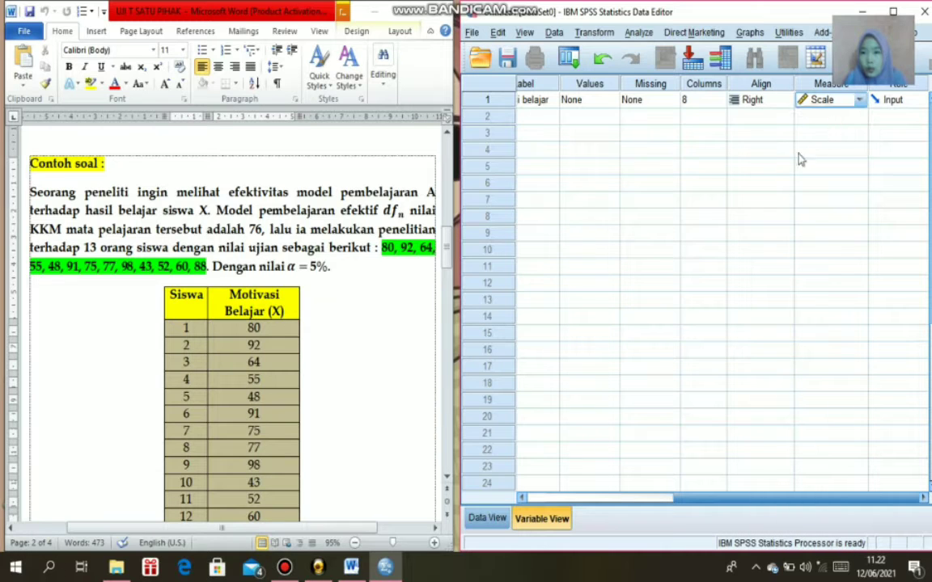
Copy the 13 Motivasi Belajar (X) scores from the Word table and paste them into the X column from row 1
{"action": "left_click", "coordinate": [485, 518]}
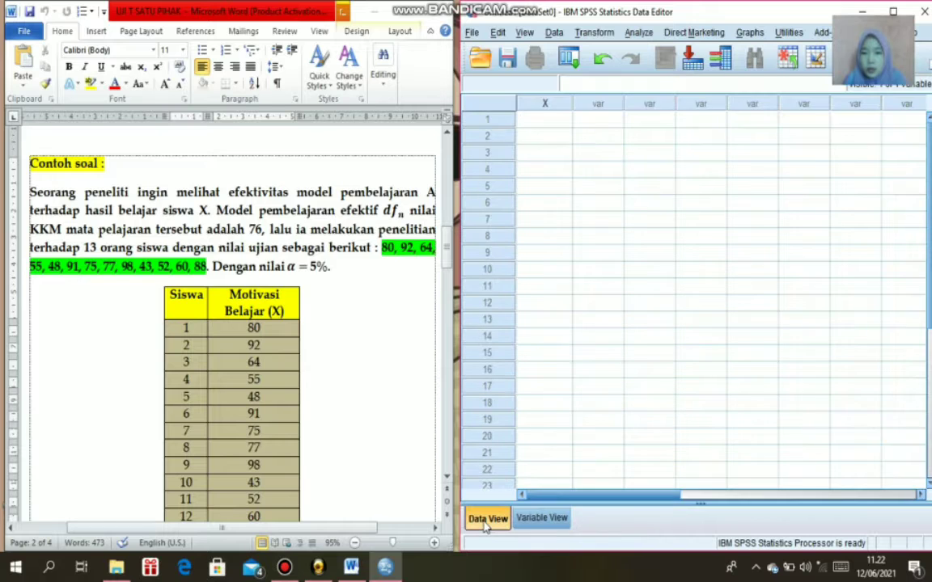
{"action": "left_click", "coordinate": [239, 330]}
{"action": "left_click_drag", "start_coordinate": [238, 332], "coordinate": [277, 426]}
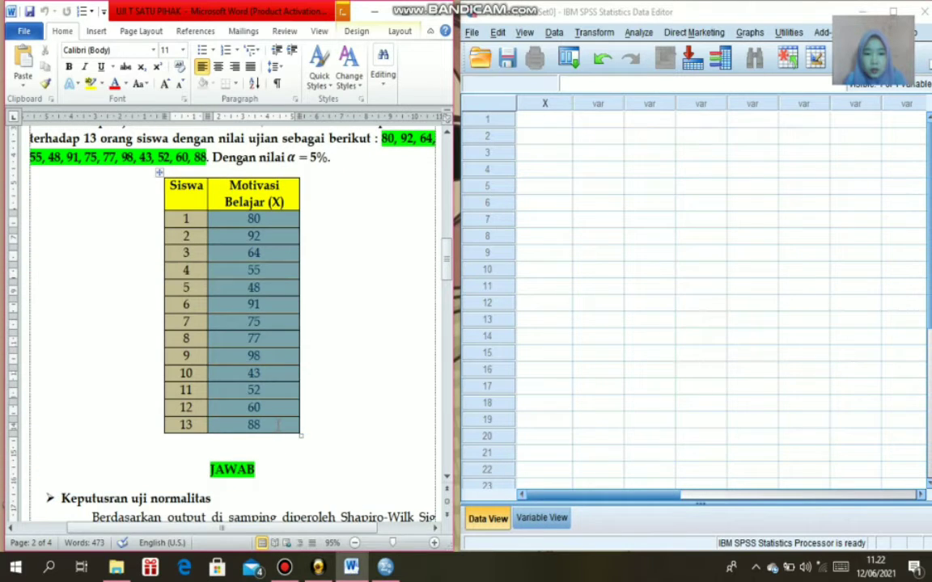
{"action": "right_click", "coordinate": [278, 427]}
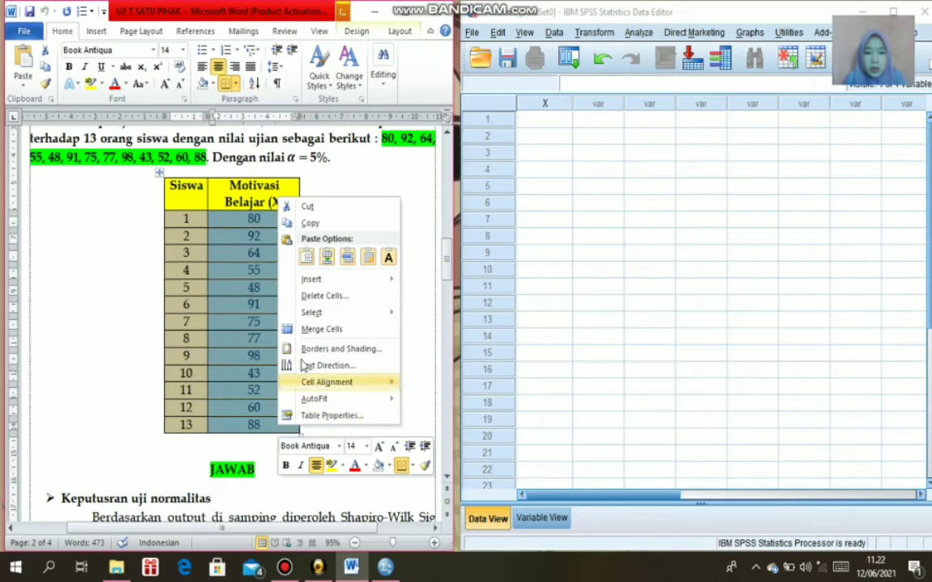
{"action": "left_click", "coordinate": [308, 227]}
{"action": "left_click", "coordinate": [531, 121]}
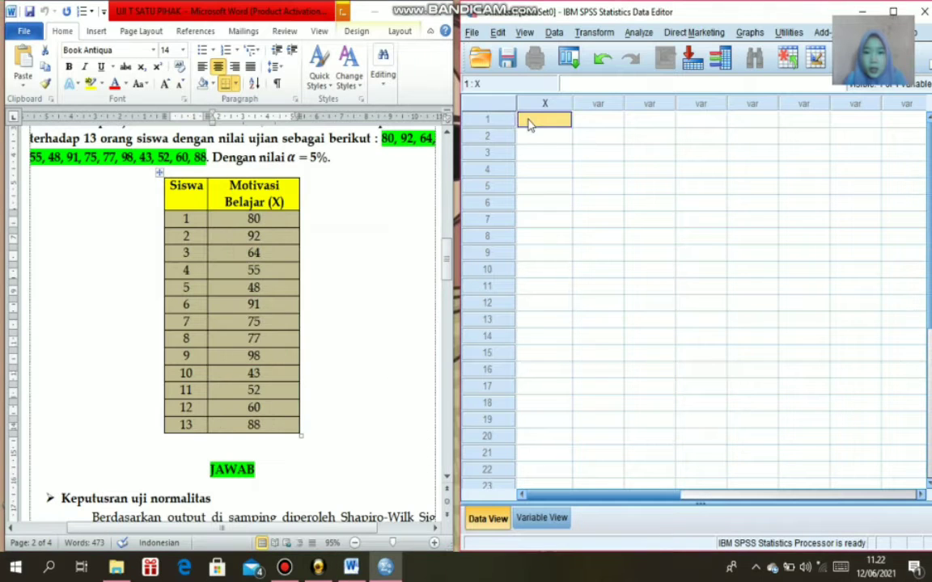
{"action": "right_click", "coordinate": [530, 124]}
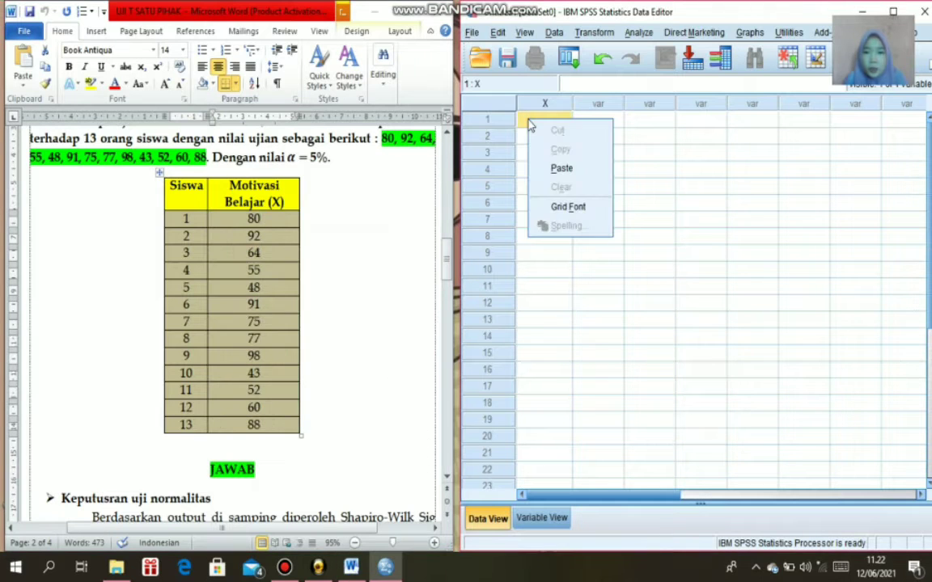
{"action": "left_click", "coordinate": [561, 168]}
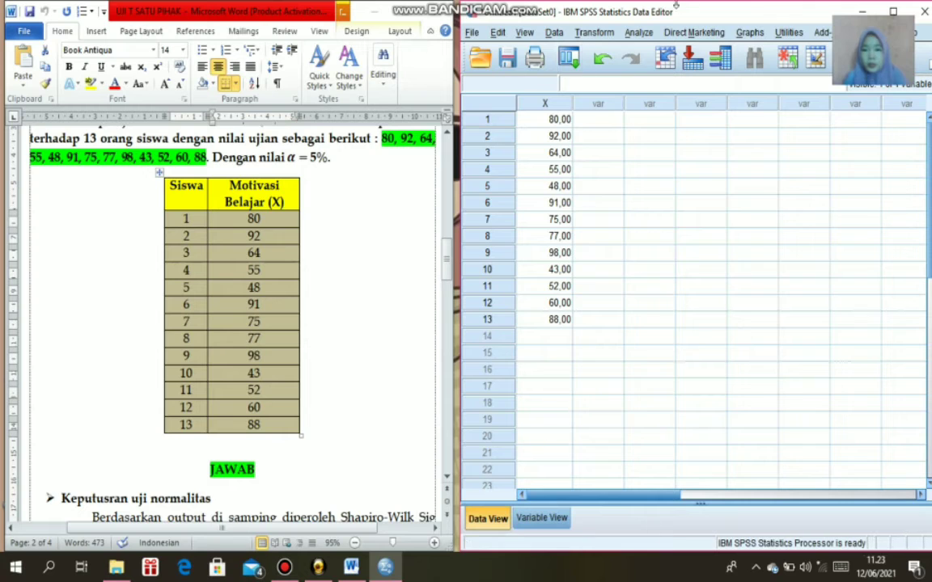
Set up an Explore analysis with Motivasi belajar as the dependent variable and check its statistics options without changing them
{"action": "left_click", "coordinate": [645, 34]}
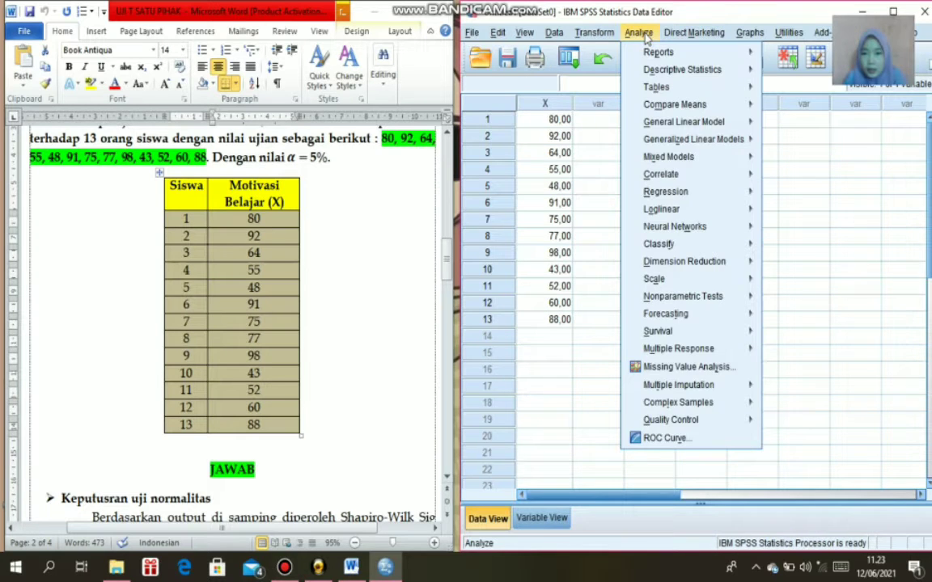
{"action": "mouse_move", "coordinate": [686, 106]}
{"action": "mouse_move", "coordinate": [686, 74]}
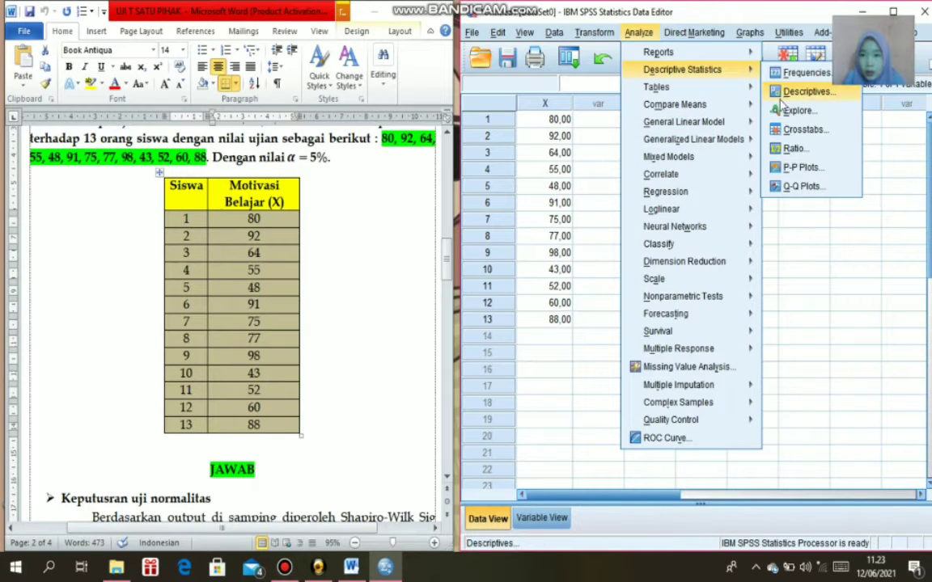
{"action": "left_click", "coordinate": [797, 111]}
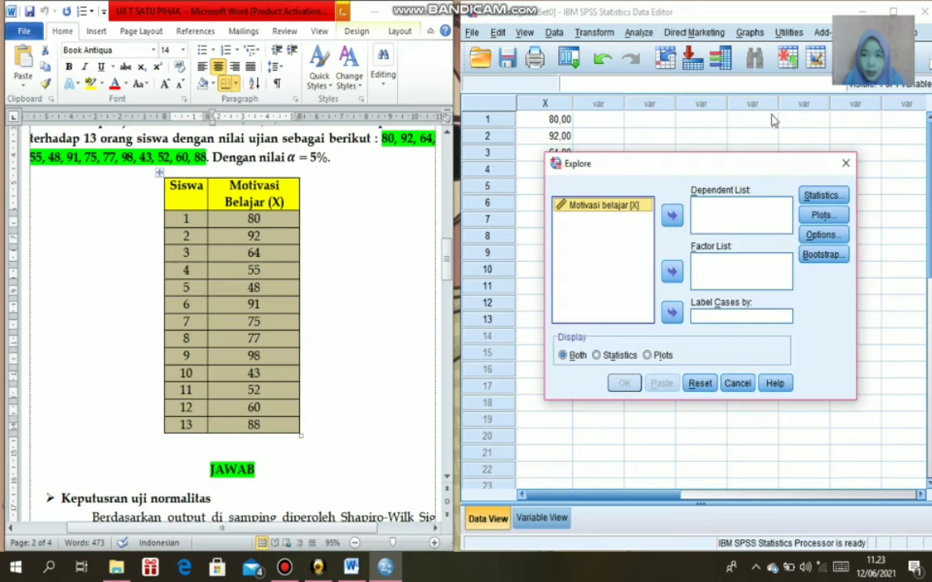
{"action": "left_click", "coordinate": [671, 215]}
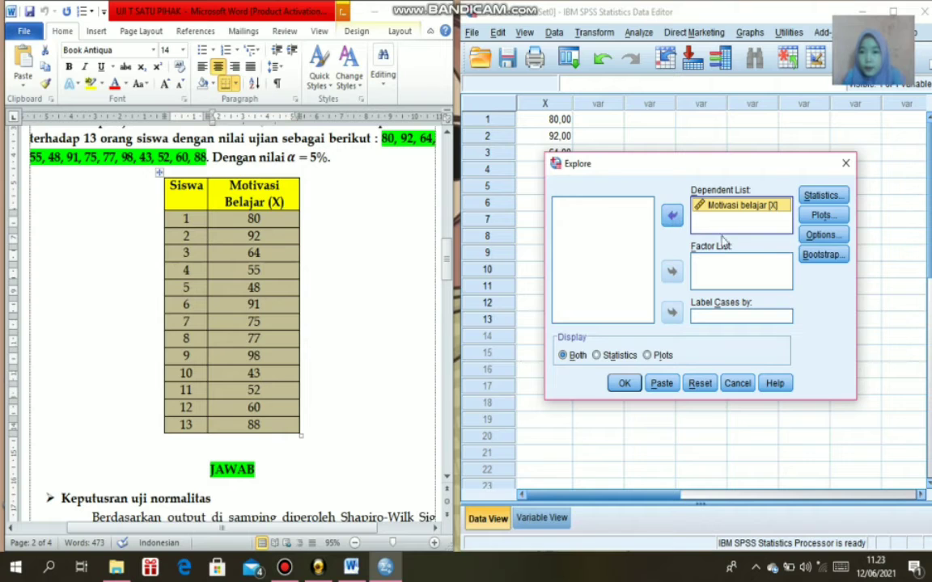
{"action": "left_click", "coordinate": [824, 196]}
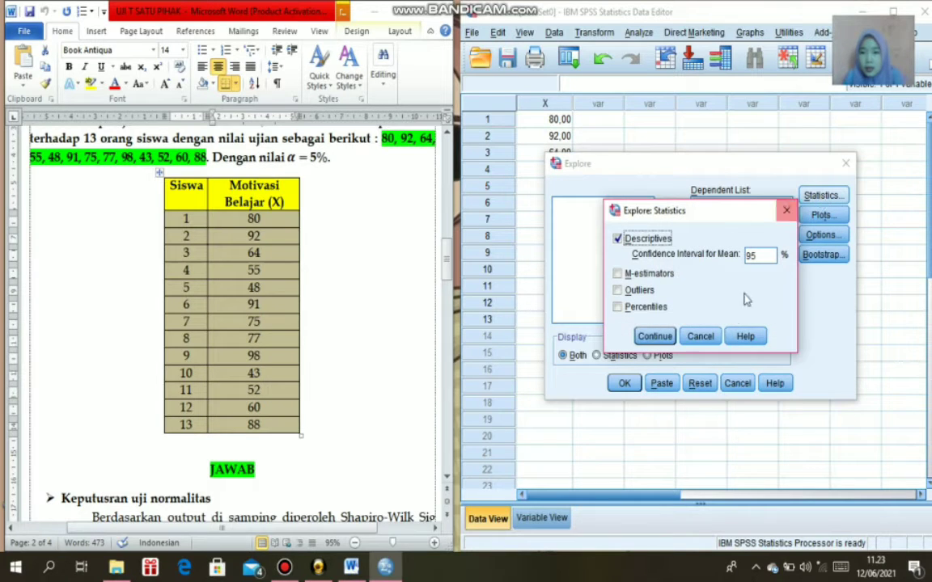
{"action": "left_click", "coordinate": [698, 338]}
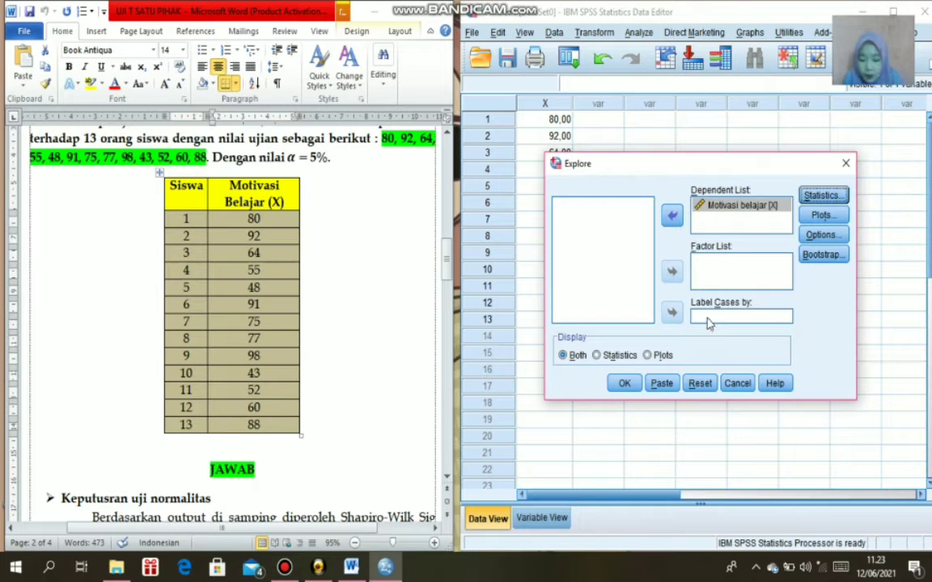
Enable normality plots with tests for the Explore analysis and run it
{"action": "left_click", "coordinate": [821, 216]}
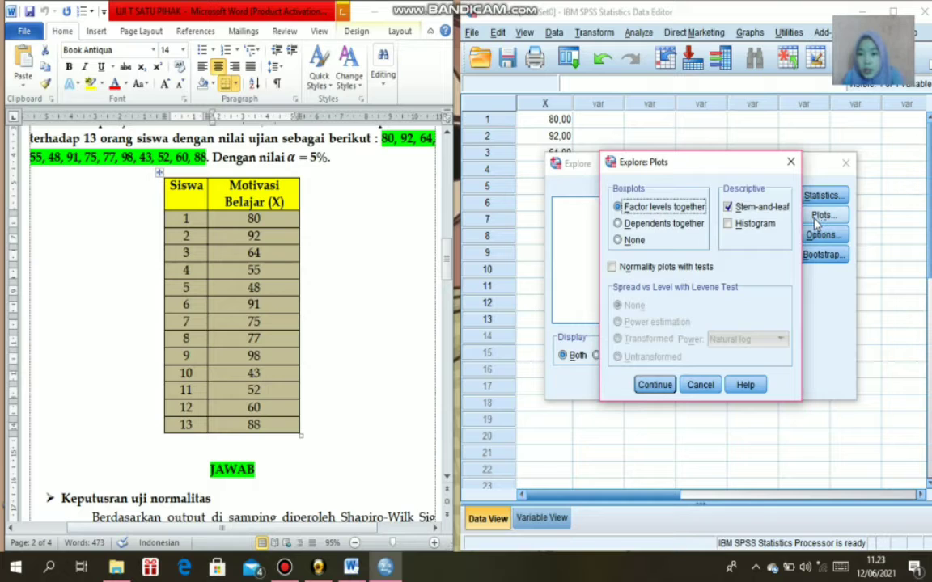
{"action": "left_click", "coordinate": [613, 268]}
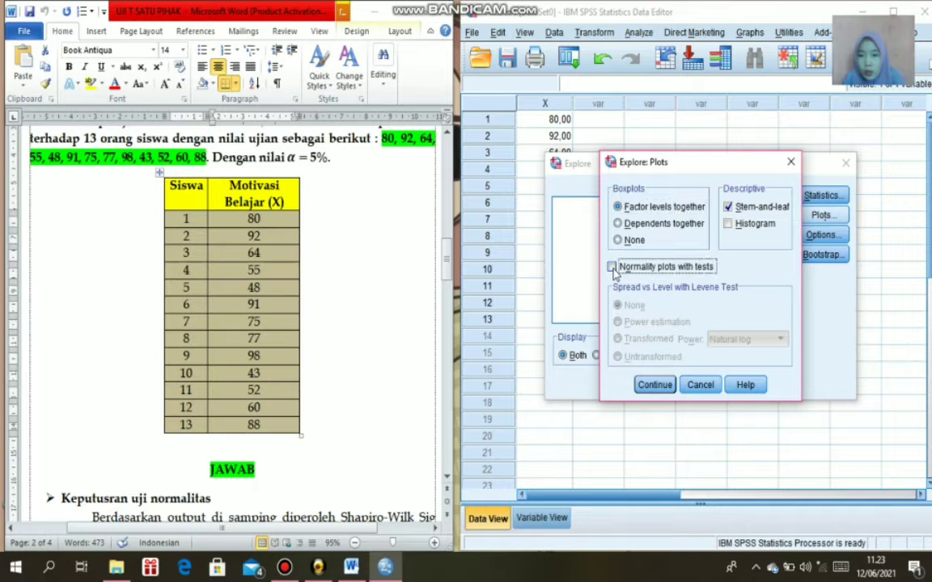
{"action": "left_click", "coordinate": [657, 386]}
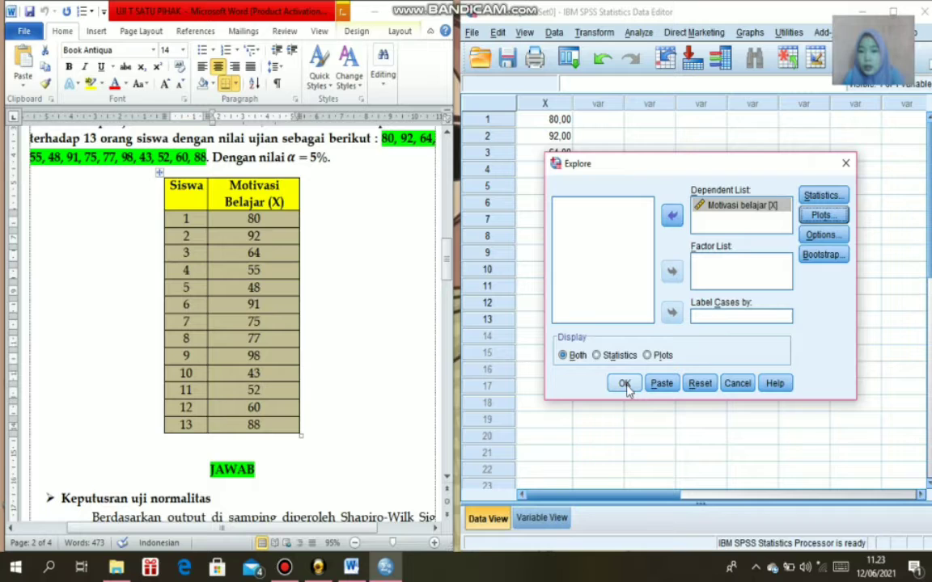
{"action": "left_click", "coordinate": [626, 385]}
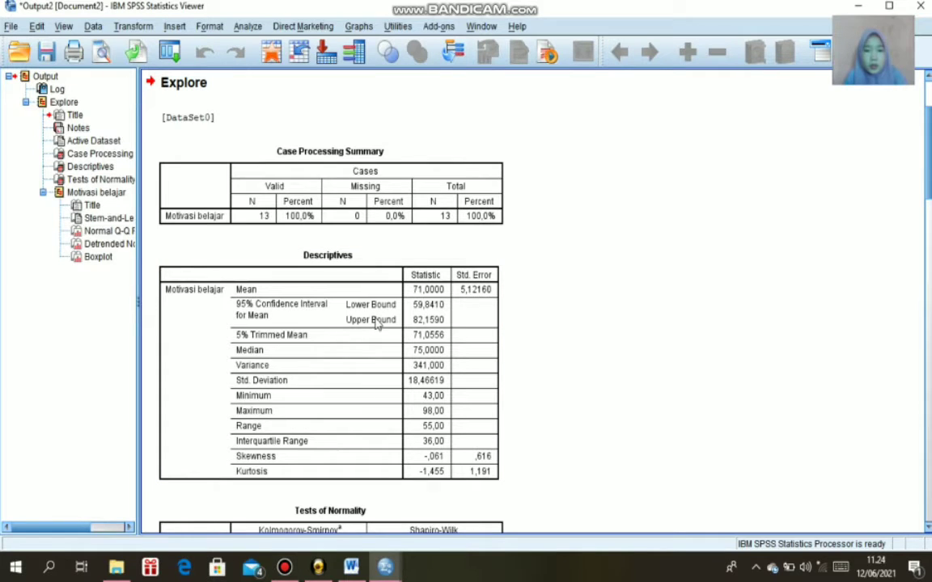
Examine the Descriptives and Tests of Normality tables, and compare the Shapiro-Wilk significance with the normality decision in the Word document
{"action": "left_click_drag", "start_coordinate": [139, 303], "coordinate": [377, 304]}
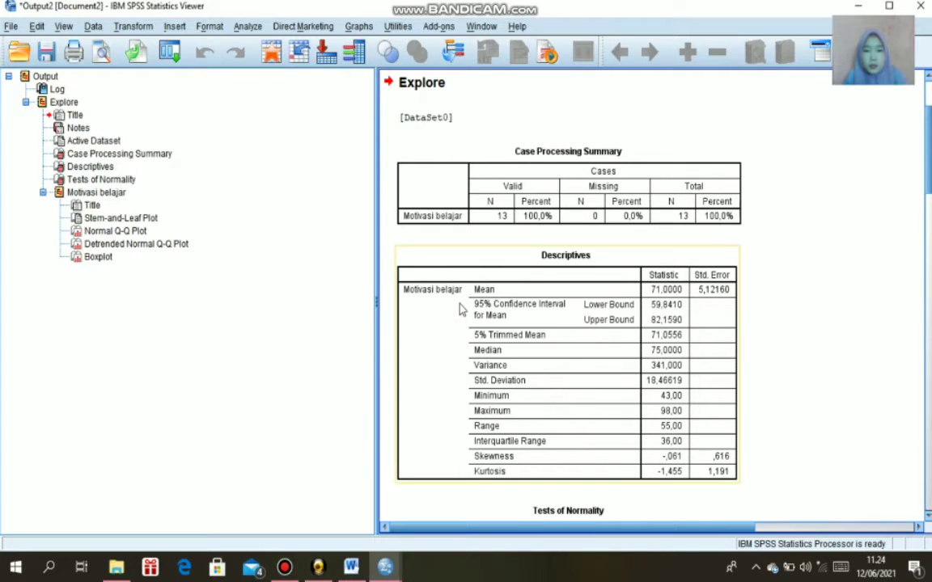
{"action": "left_click_drag", "start_coordinate": [377, 301], "coordinate": [426, 301]}
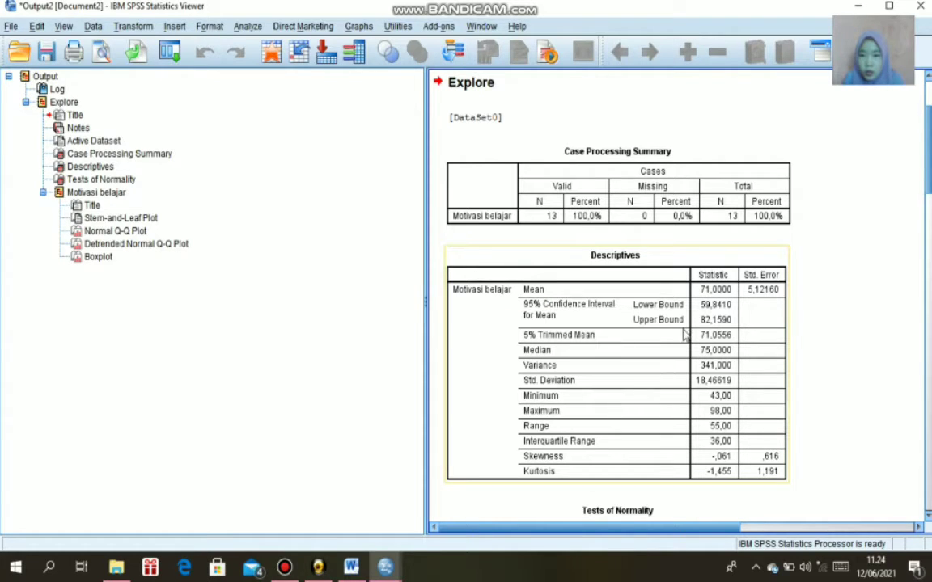
{"action": "scroll", "coordinate": [689, 257], "scroll_direction": "down", "scroll_amount": 6}
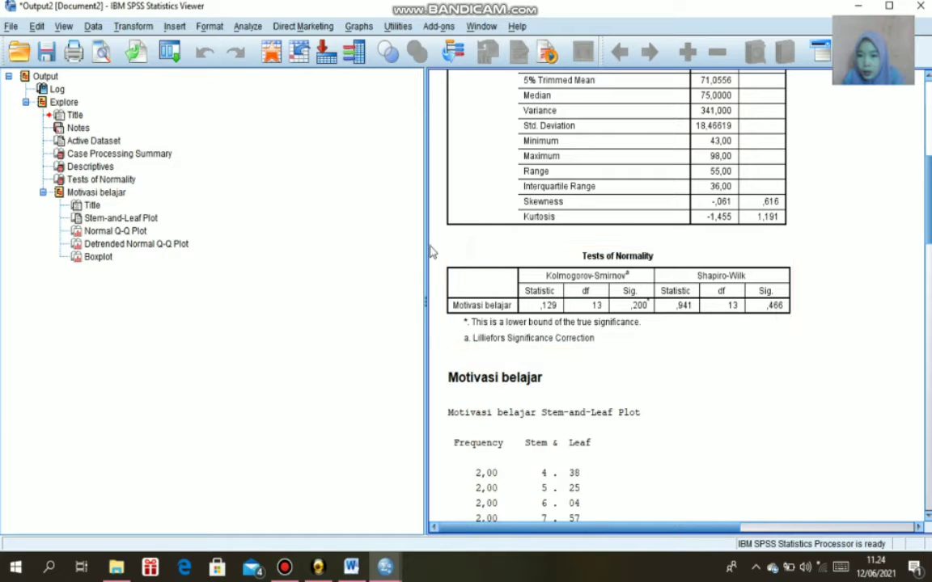
{"action": "left_click_drag", "start_coordinate": [426, 256], "coordinate": [449, 296]}
{"action": "left_click", "coordinate": [351, 567]}
{"action": "left_click", "coordinate": [750, 258]}
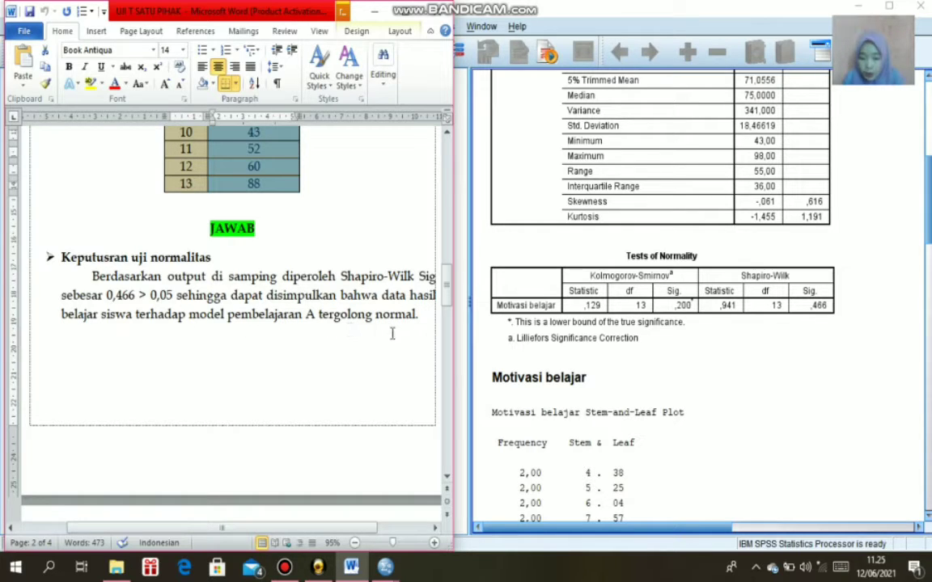
{"action": "left_click", "coordinate": [666, 210]}
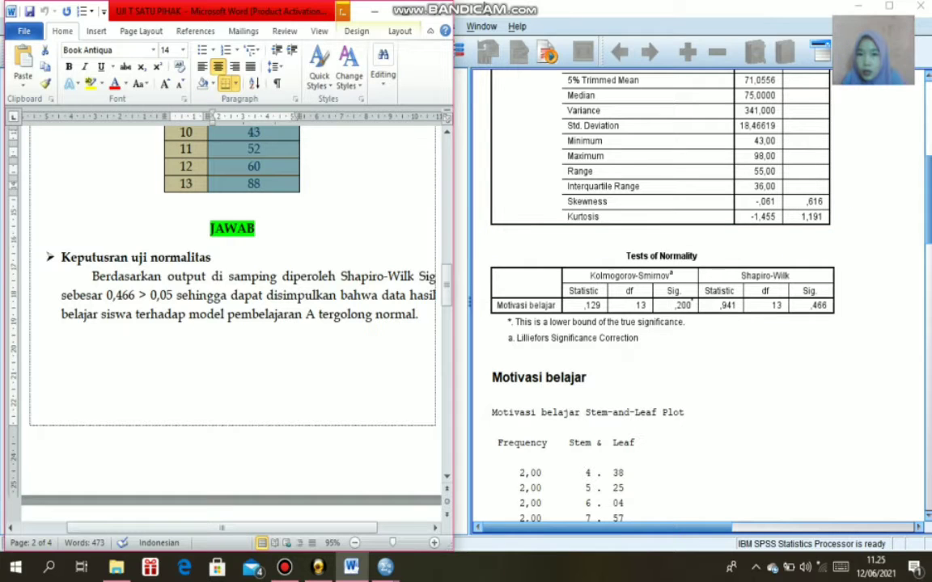
Close the output viewer and bring the Word document back beside the Data Editor
{"action": "left_click", "coordinate": [374, 11]}
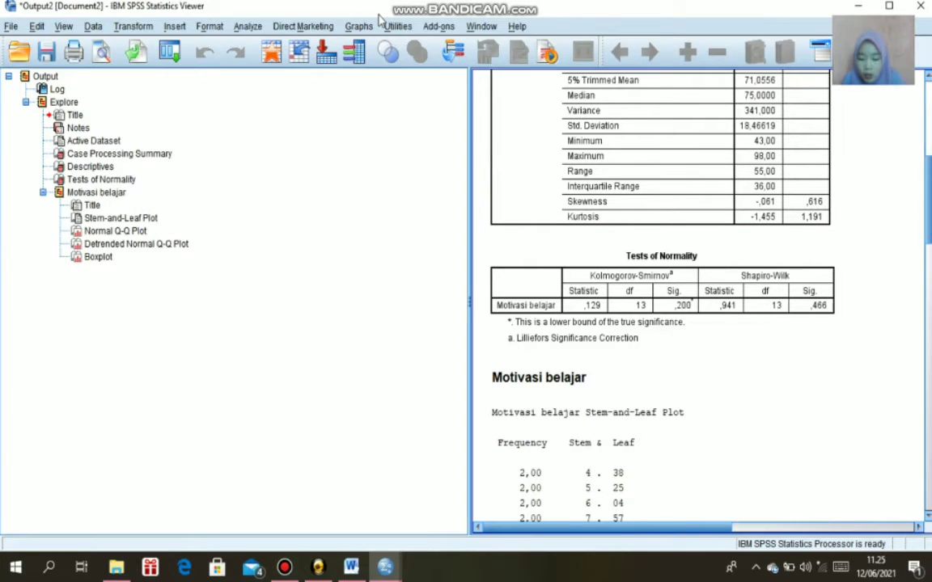
{"action": "left_click", "coordinate": [921, 8]}
{"action": "left_click", "coordinate": [463, 303]}
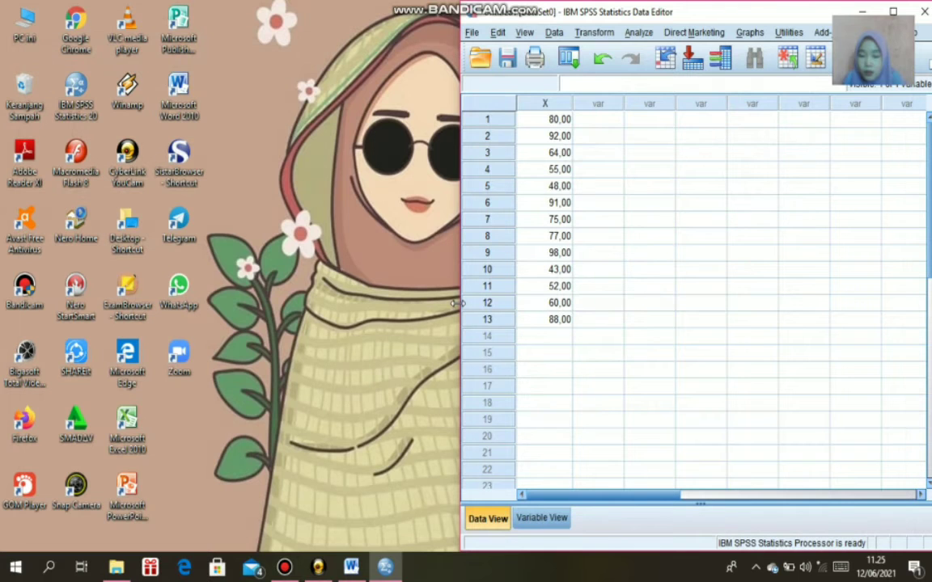
{"action": "left_click", "coordinate": [350, 567]}
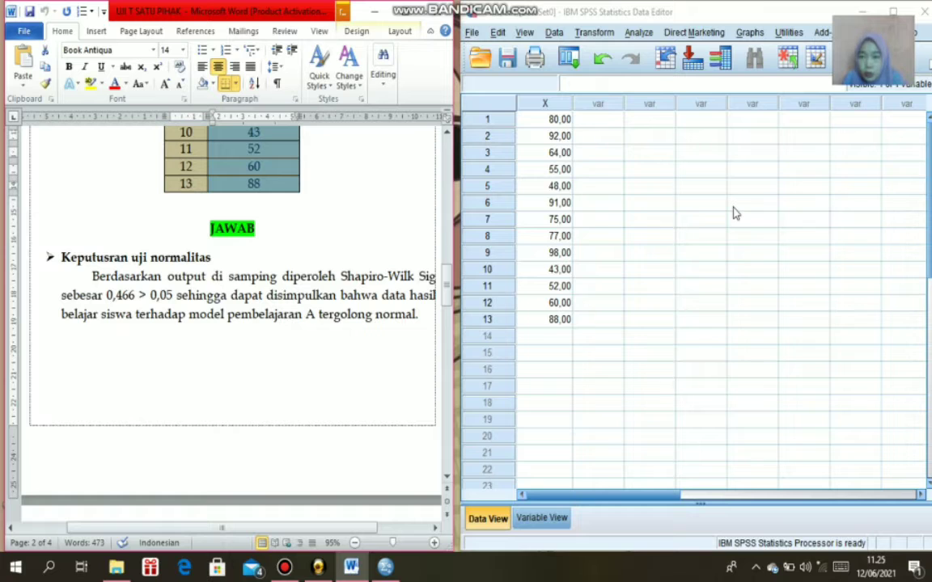
Set up a One-Sample T Test with Motivasi belajar as the test variable
{"action": "left_click", "coordinate": [638, 34]}
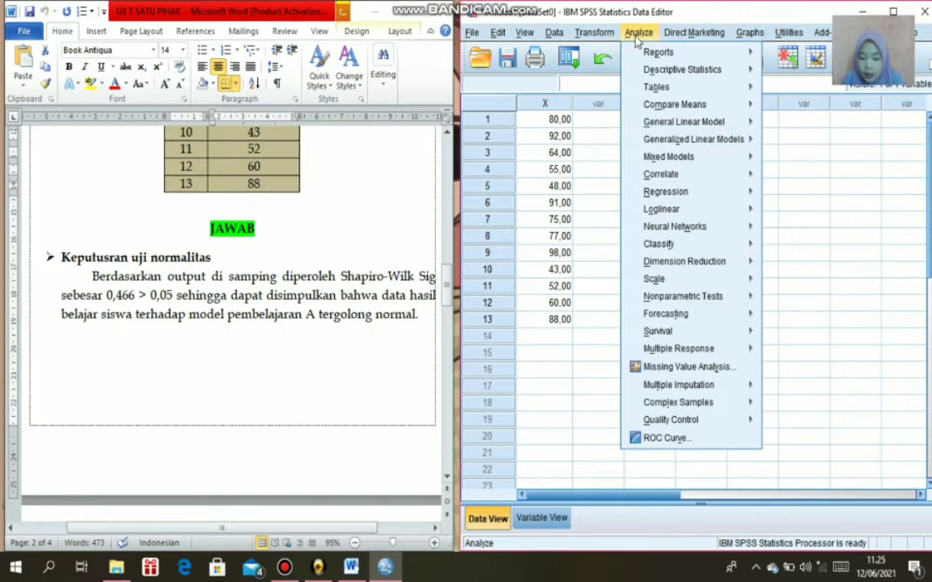
{"action": "mouse_move", "coordinate": [667, 105]}
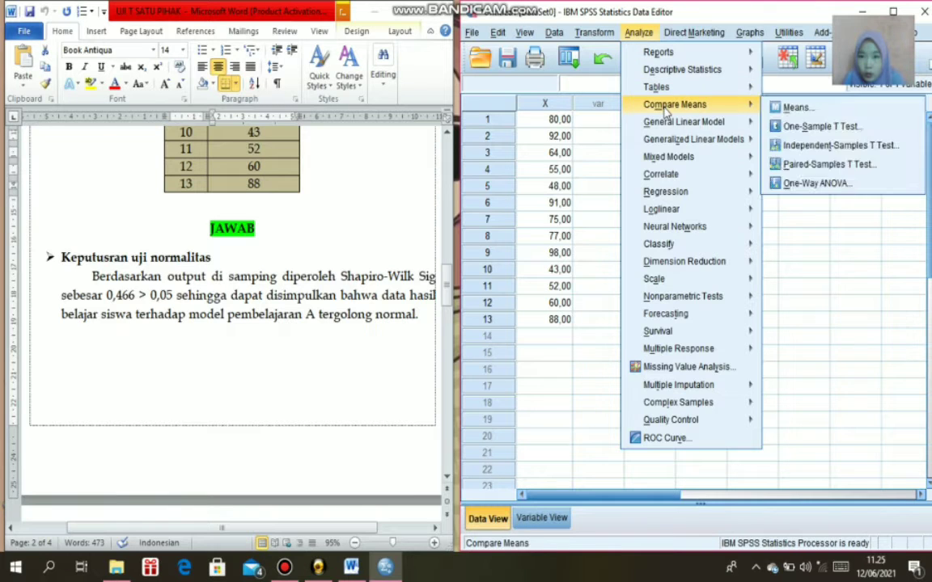
{"action": "left_click", "coordinate": [779, 128]}
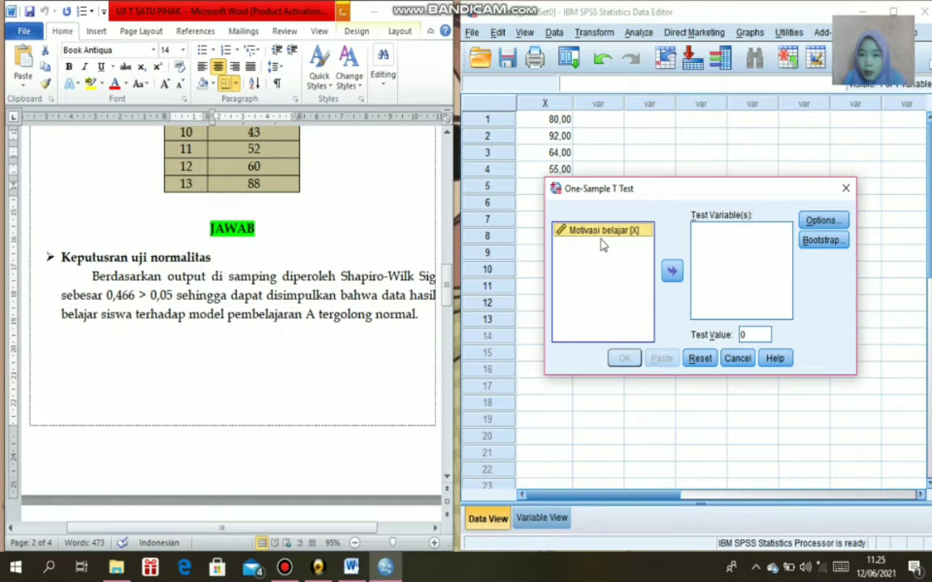
{"action": "left_click", "coordinate": [672, 271]}
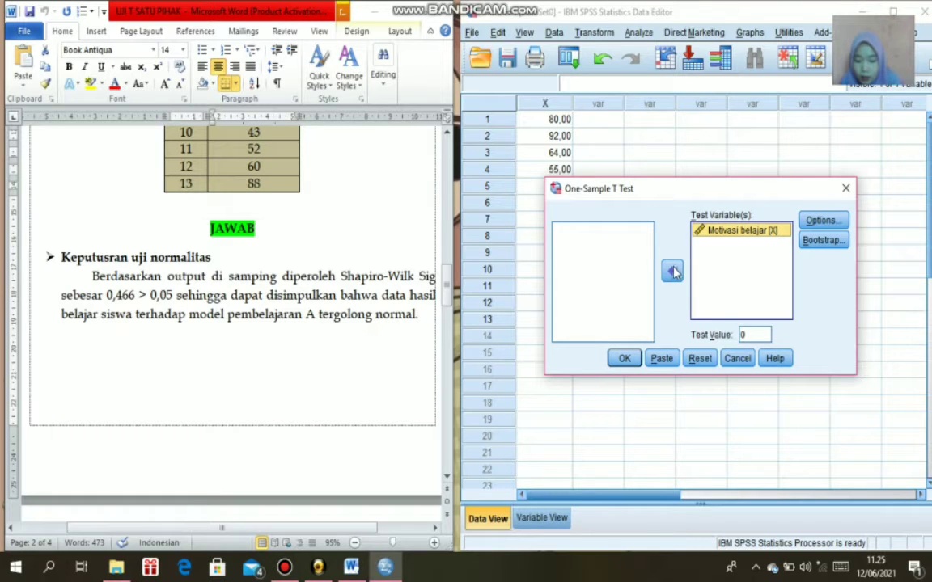
Open the test value for editing and select the KKM value 76 in the Word document's example problem as its reference
{"action": "double_click", "coordinate": [746, 335]}
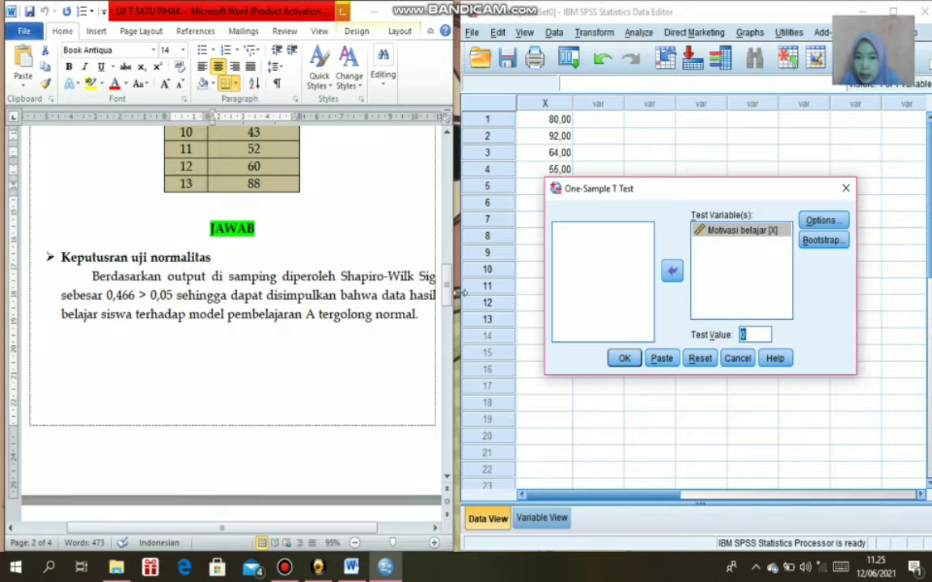
{"action": "left_click_drag", "start_coordinate": [449, 297], "coordinate": [455, 261]}
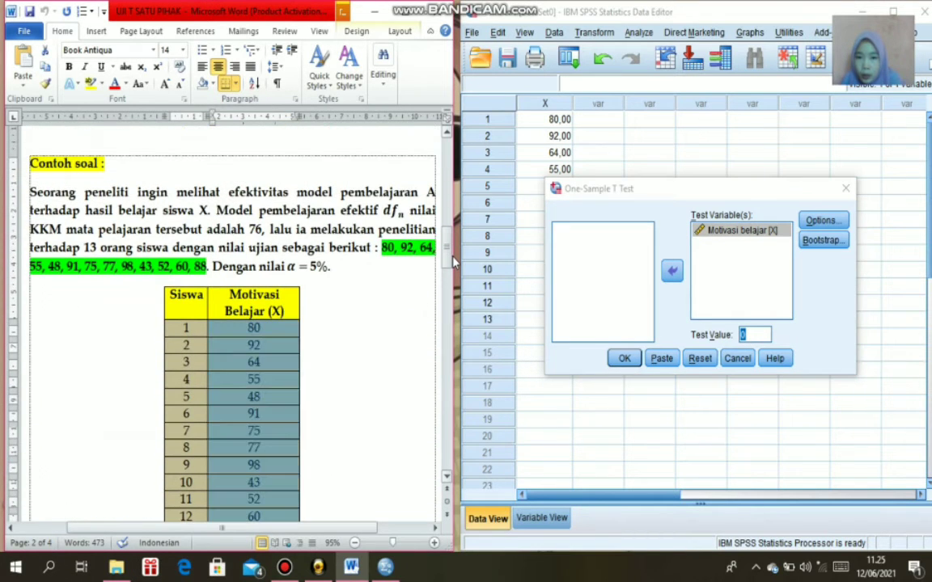
{"action": "left_click_drag", "start_coordinate": [250, 229], "coordinate": [263, 229]}
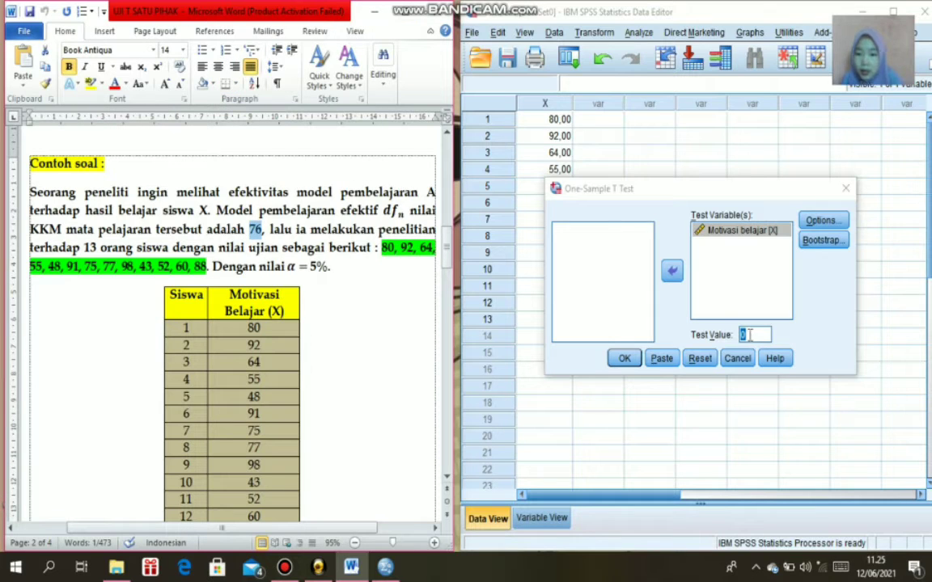